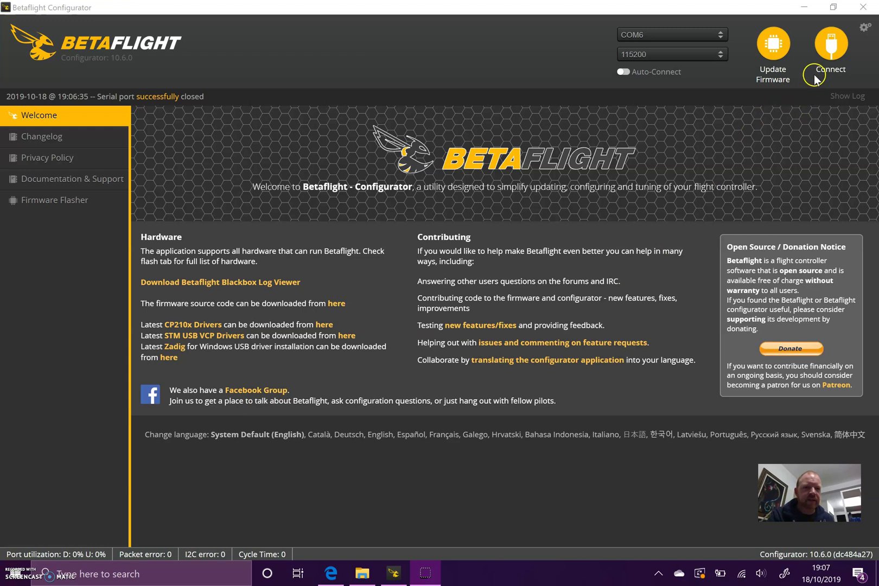
# Connect to the flight controller, assign VTX (TBS SmartAudio) as the UART1 peripheral, and save with a reboot
pyautogui.click(826, 55)
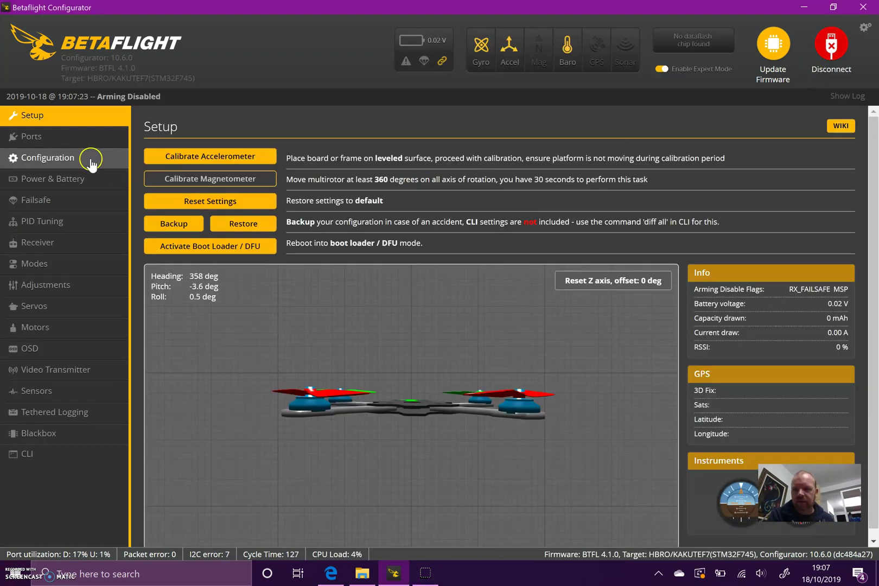
pyautogui.click(71, 139)
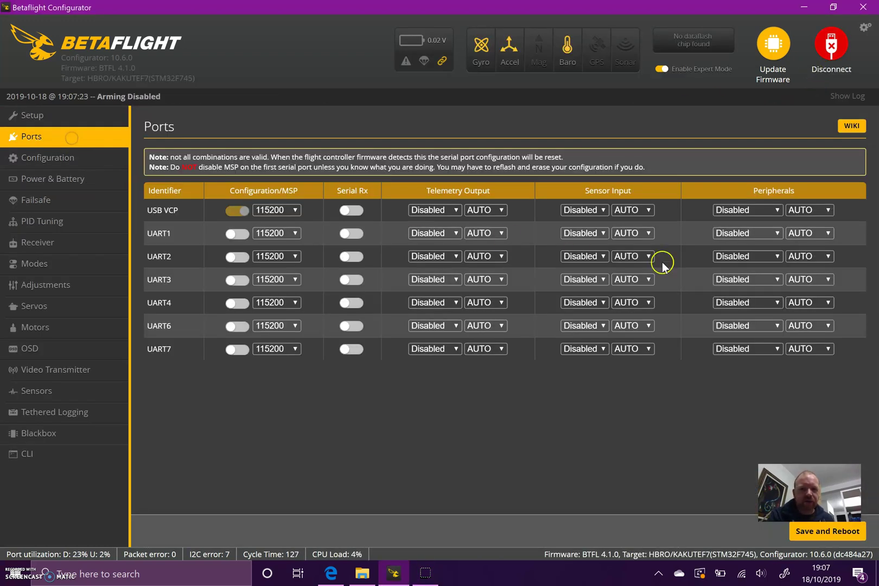
pyautogui.click(776, 233)
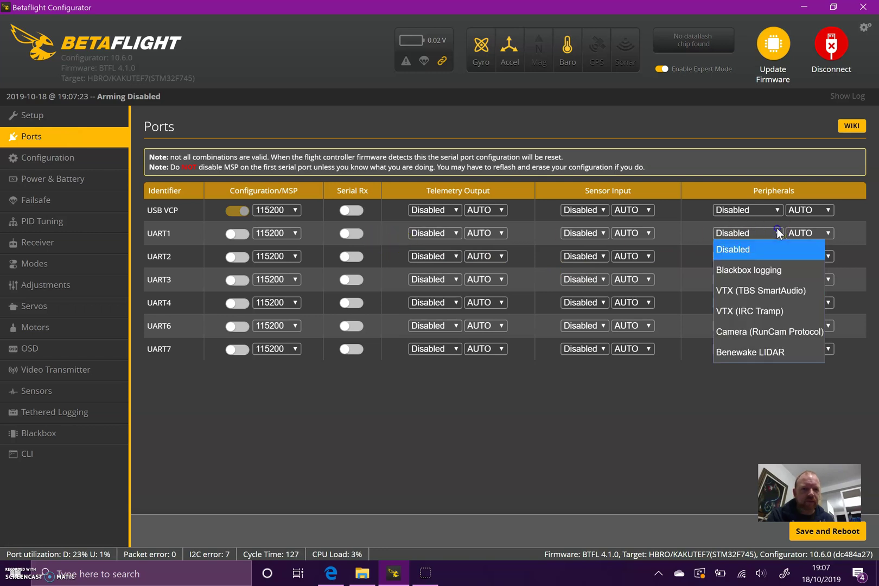
pyautogui.click(757, 295)
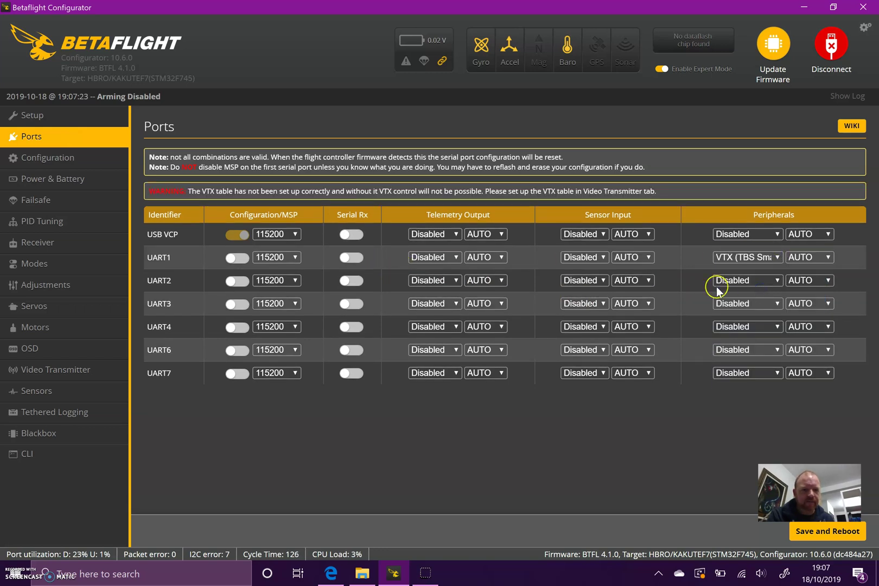
pyautogui.click(827, 532)
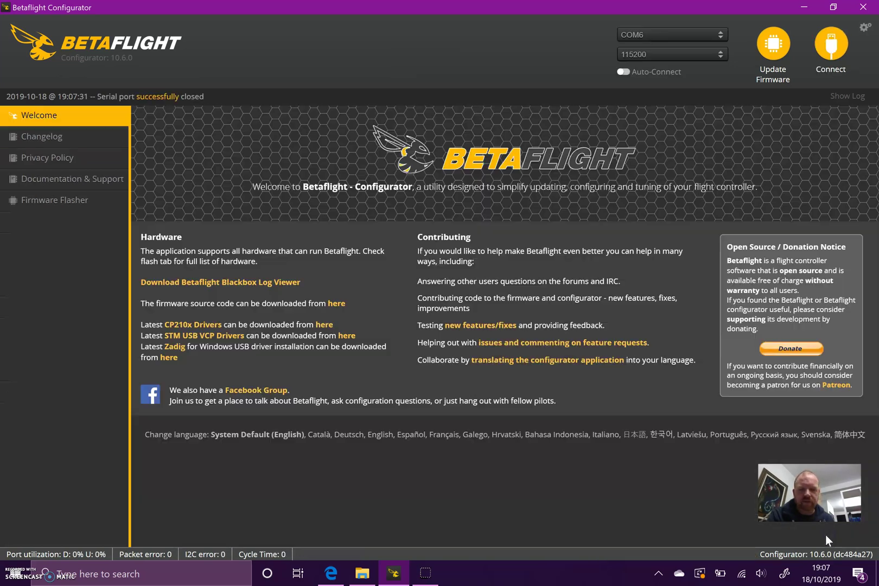
# Reconnect to the flight controller, set the Blackbox debug mode to SMARTAUDIO, and save with a reboot
pyautogui.click(828, 57)
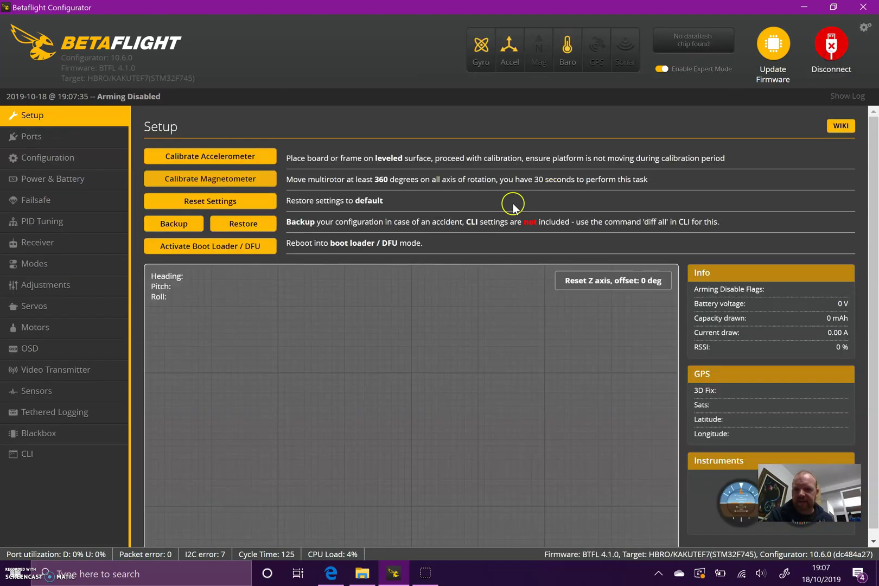
pyautogui.click(47, 433)
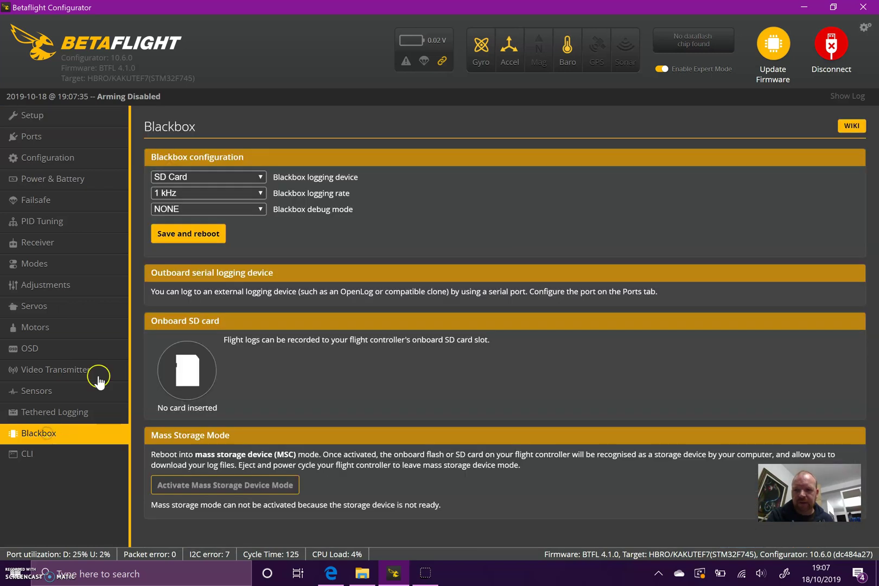
pyautogui.click(227, 212)
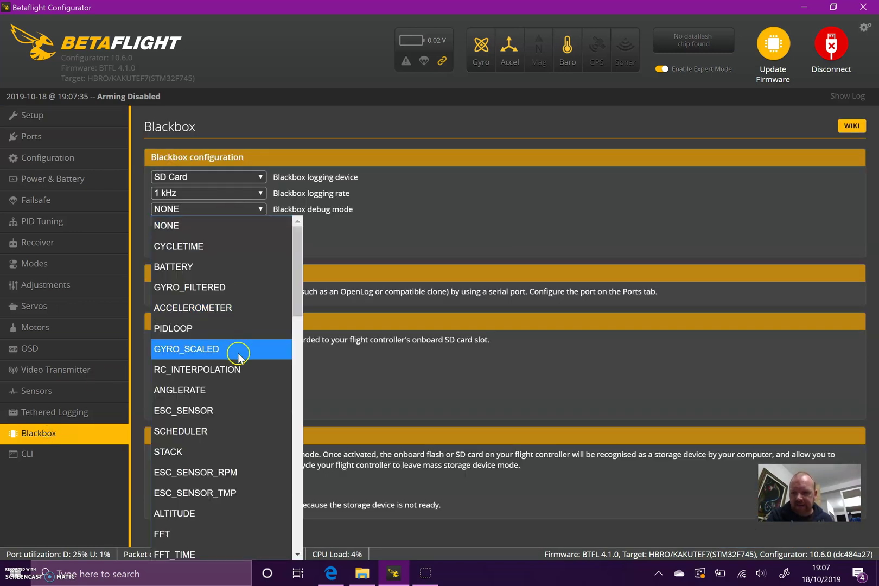
pyautogui.scroll(-4, 239, 366)
pyautogui.scroll(-3, 237, 367)
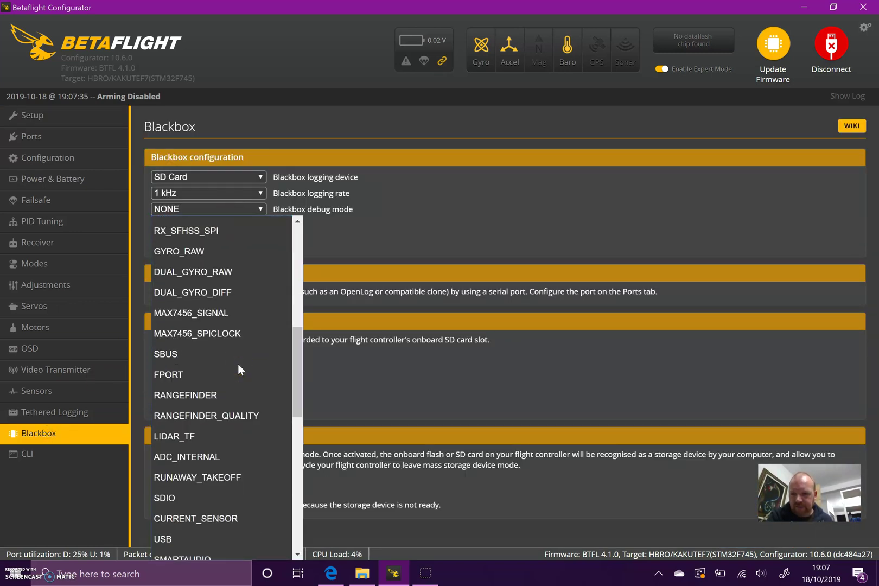
pyautogui.scroll(-3, 237, 367)
pyautogui.click(201, 429)
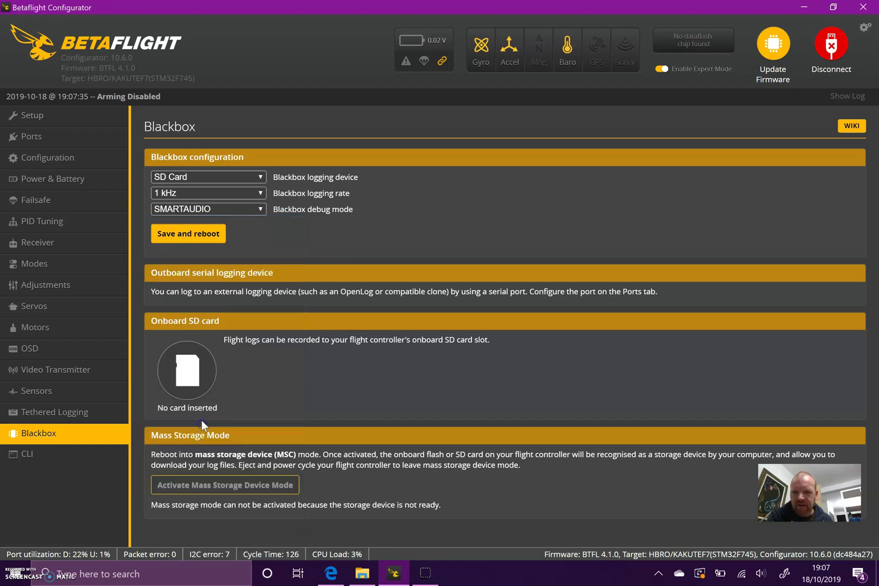
pyautogui.click(197, 233)
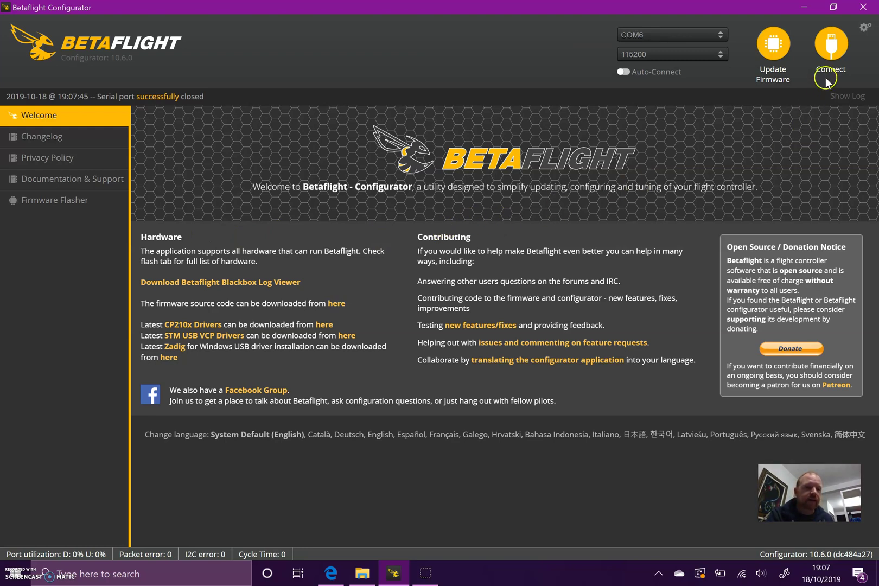
# Reconnect to the flight controller and check the SmartAudio debug values in the sensor graphs
pyautogui.click(832, 51)
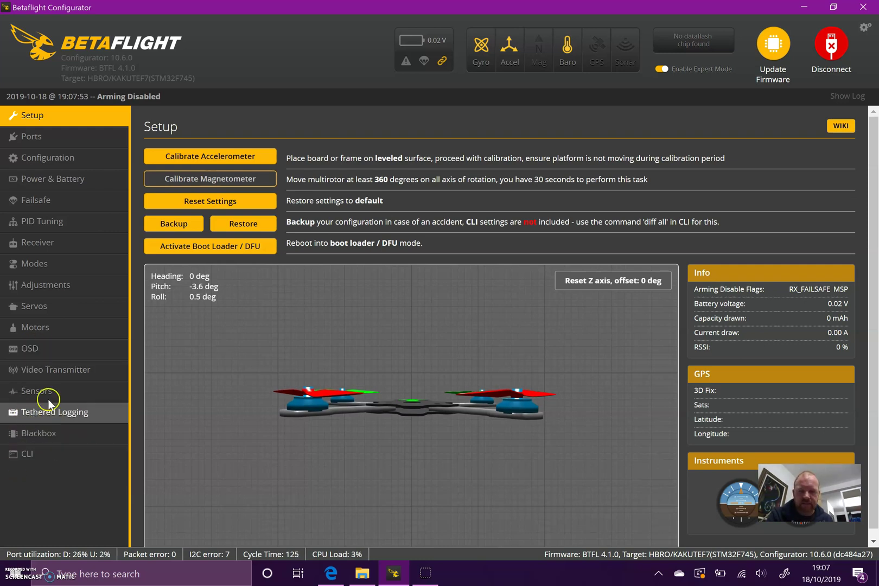
pyautogui.click(56, 396)
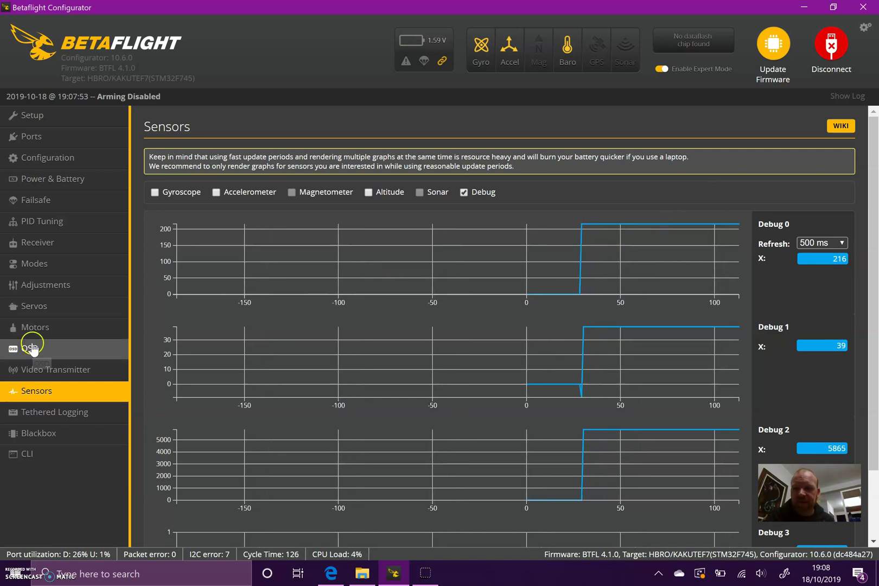
# Open the VTX Tables wiki page linked from the Video Transmitter instructions and examine its SmartAudio debug key and table files
pyautogui.click(80, 372)
pyautogui.scroll(-1, 284, 353)
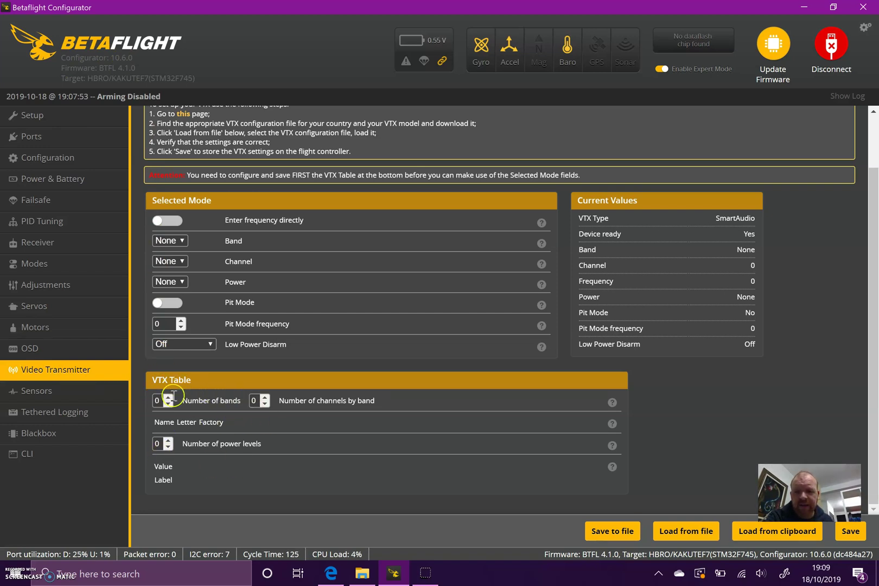
pyautogui.scroll(2, 224, 331)
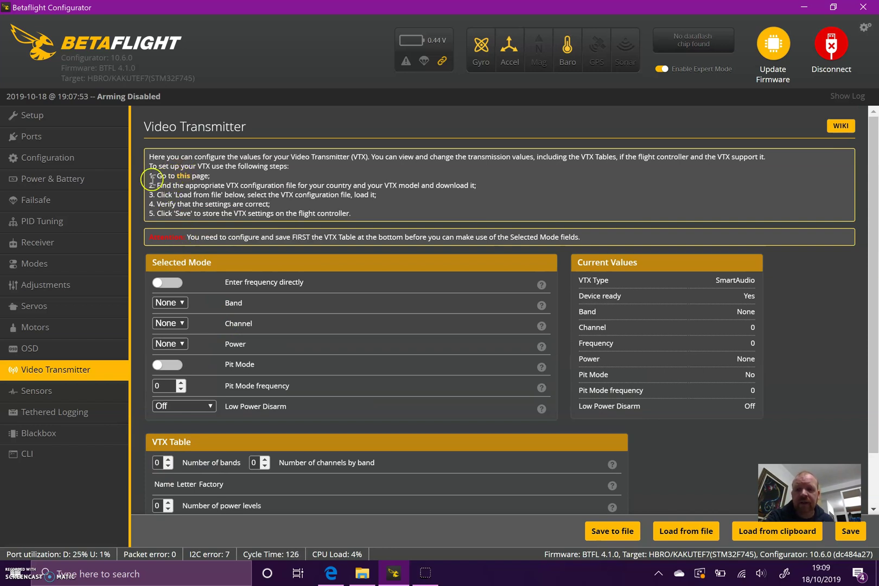
pyautogui.click(183, 177)
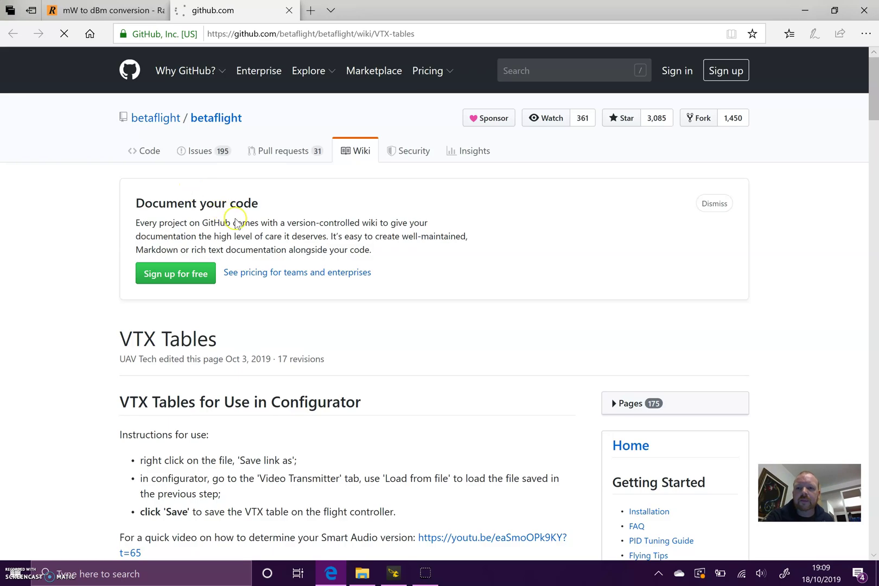
pyautogui.scroll(-3, 337, 329)
pyautogui.scroll(-6, 337, 322)
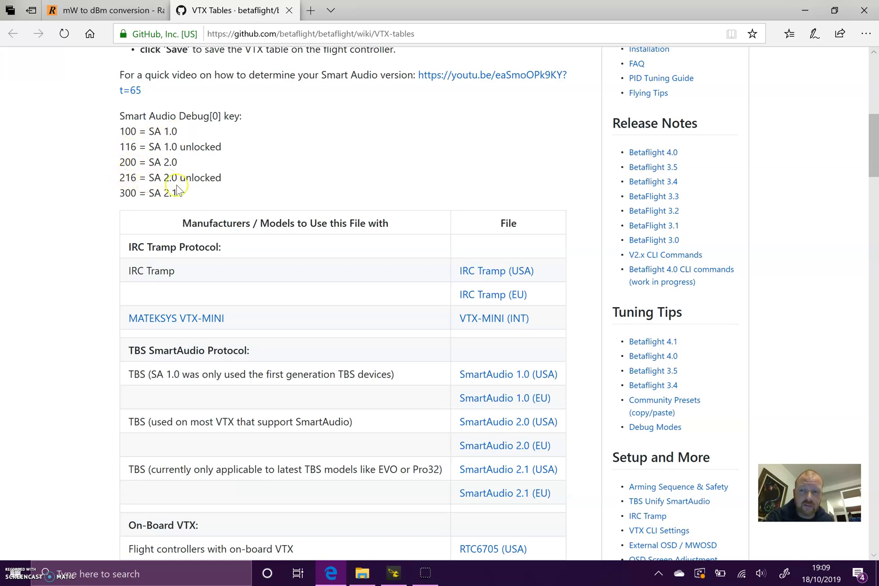
pyautogui.scroll(-3, 241, 185)
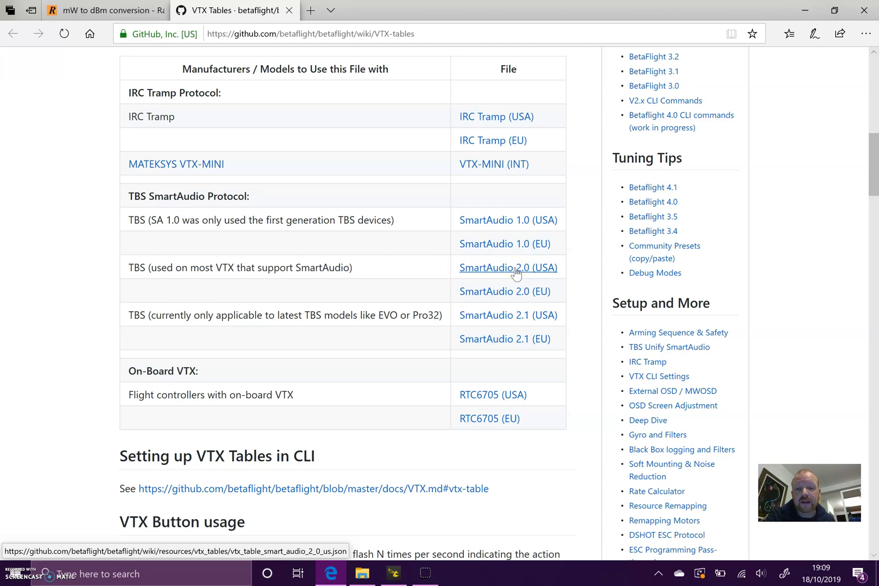
pyautogui.rightClick(516, 273)
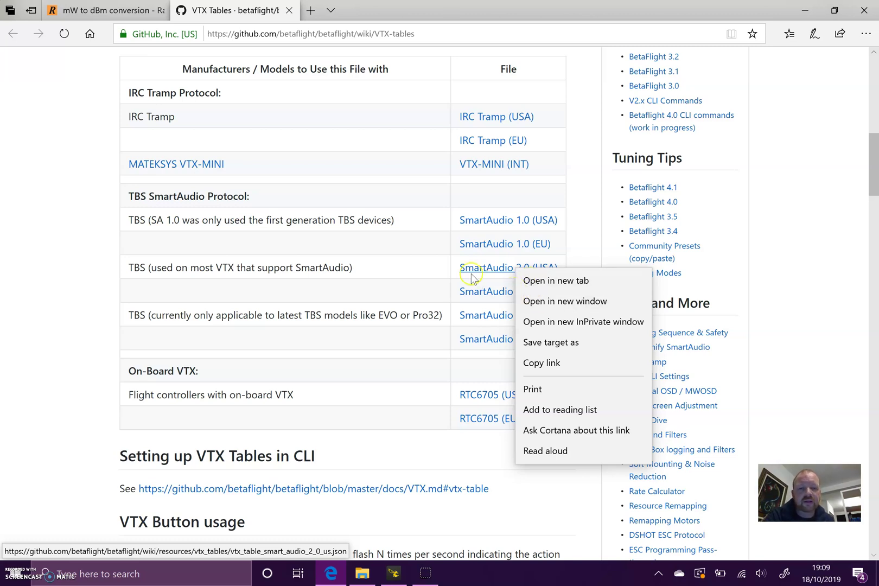
pyautogui.click(551, 341)
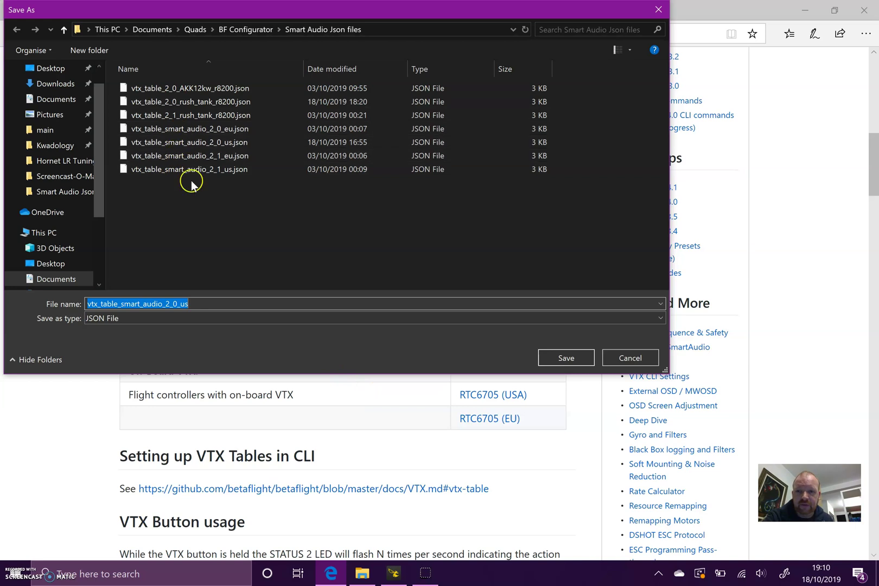
pyautogui.click(624, 354)
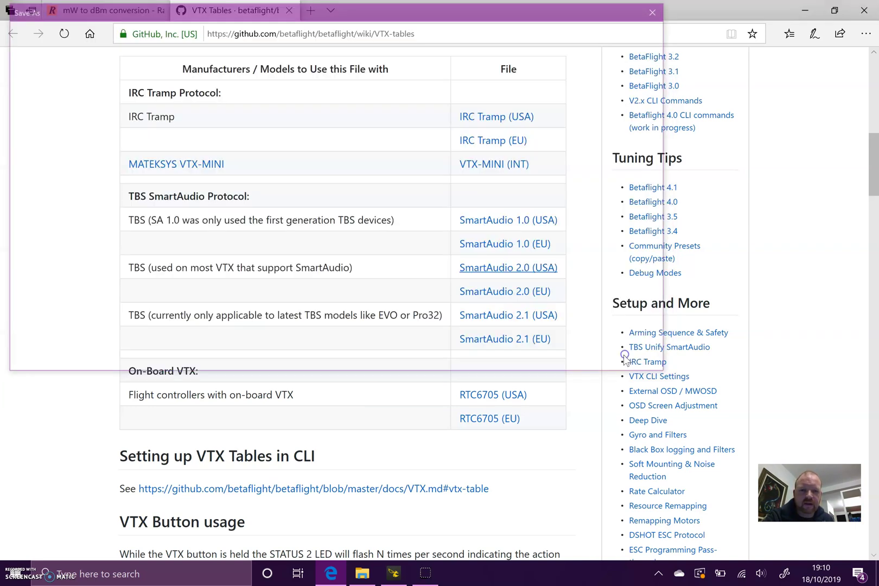
# Switch back to Betaflight Configurator, load vtx_table_smart_audio_2_0_us.json as the VTX table, and review its bands and channels
pyautogui.click(803, 10)
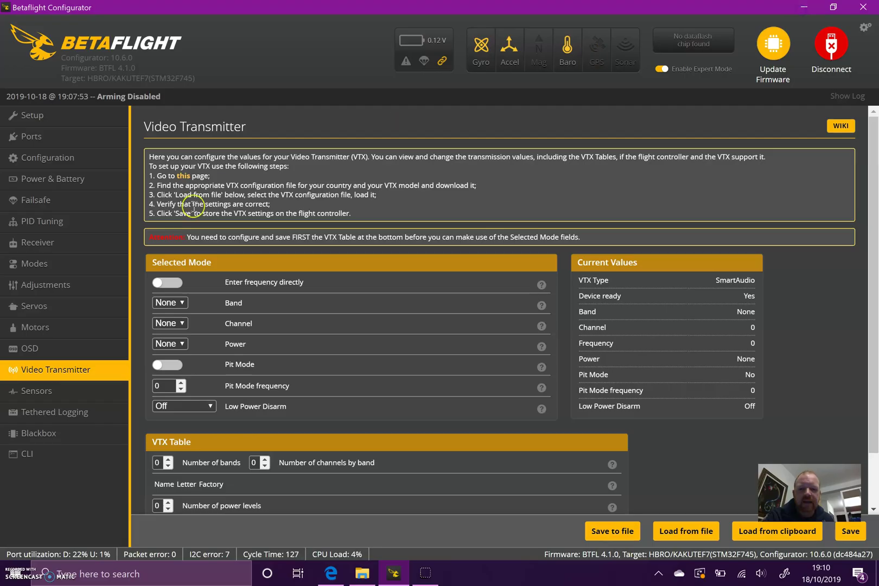
pyautogui.scroll(-1, 413, 363)
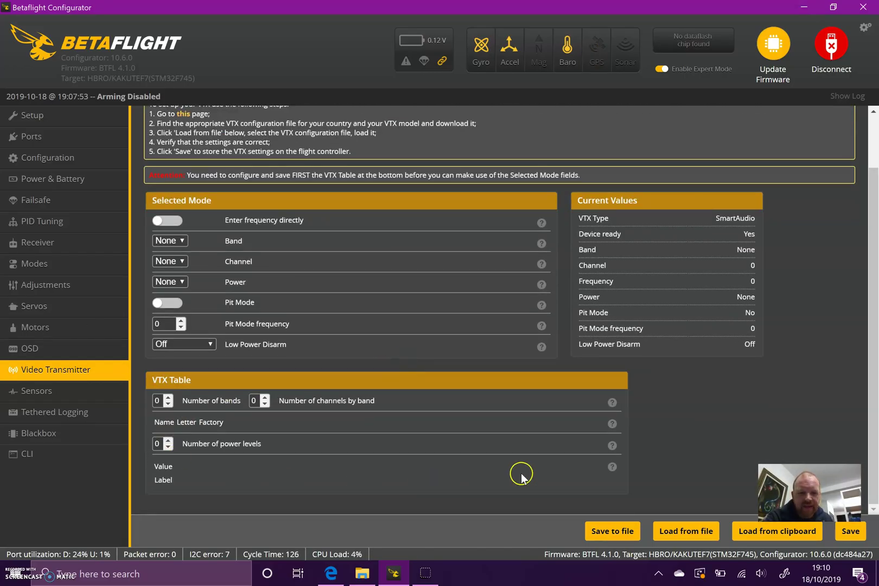
pyautogui.click(678, 532)
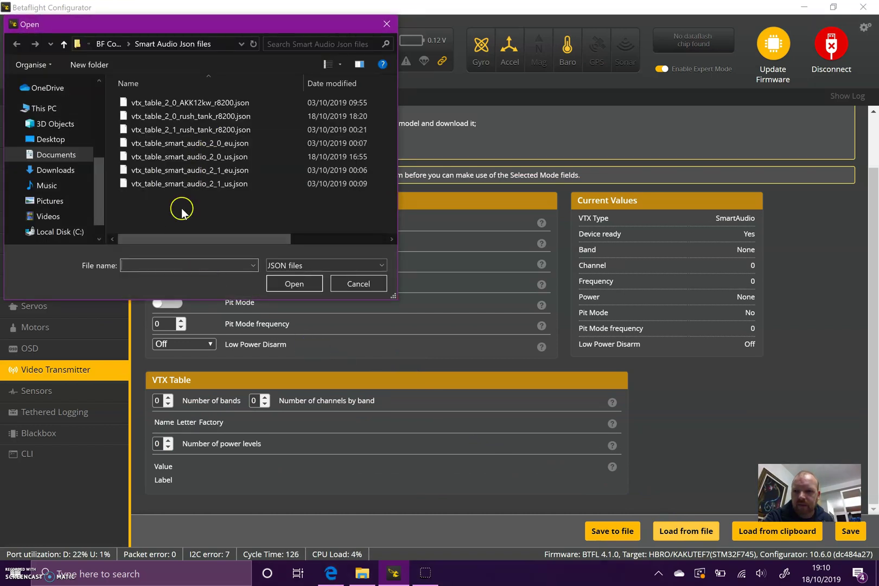
pyautogui.click(168, 157)
pyautogui.click(294, 284)
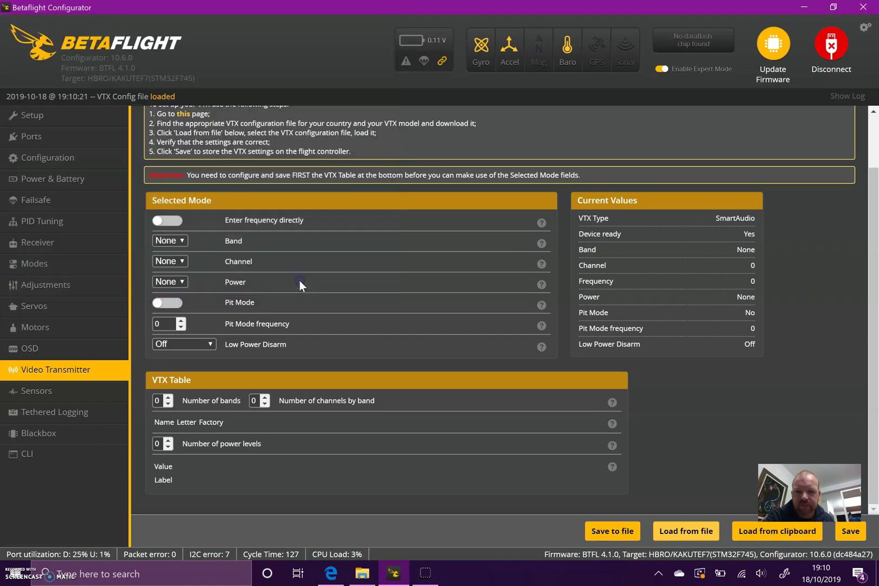
pyautogui.scroll(-3, 365, 316)
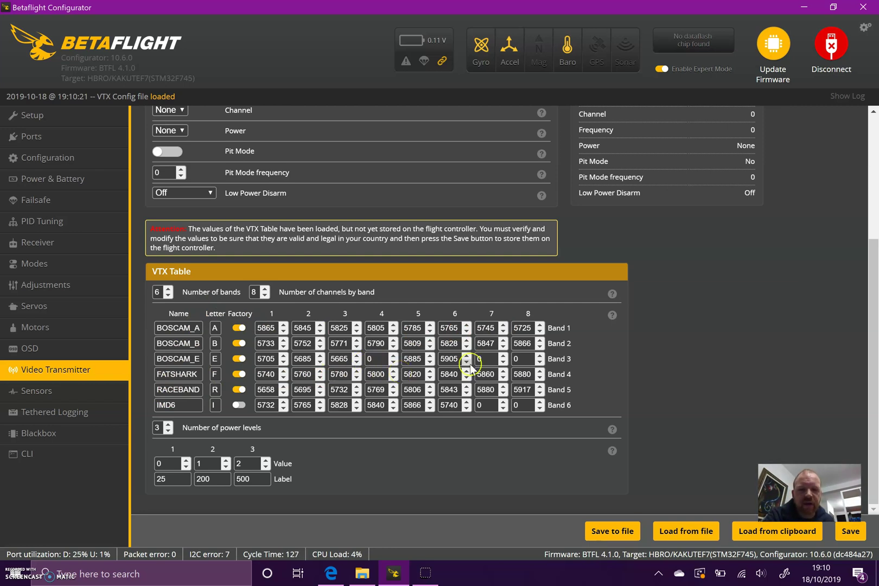
pyautogui.click(491, 361)
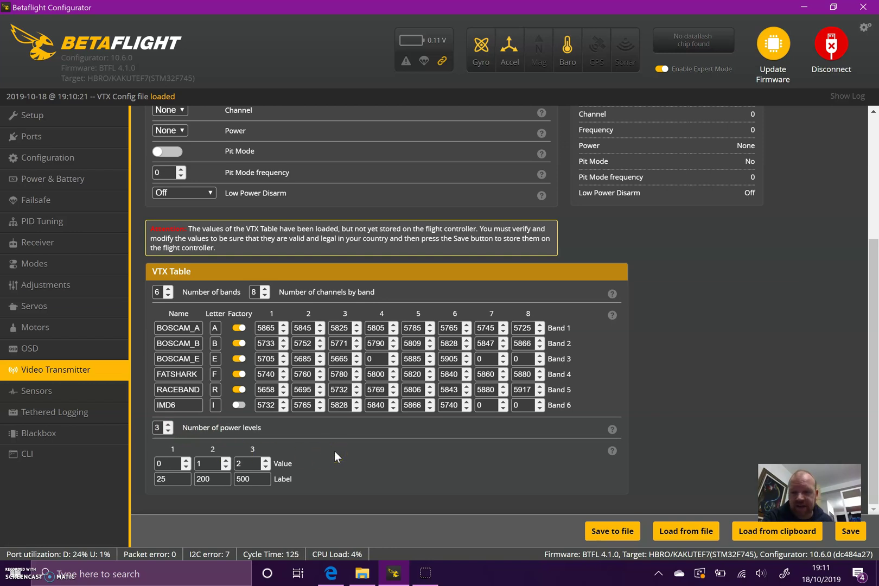
# Add a fourth VTX power level with value 3 and label 800, and save the table to the flight controller
pyautogui.click(169, 424)
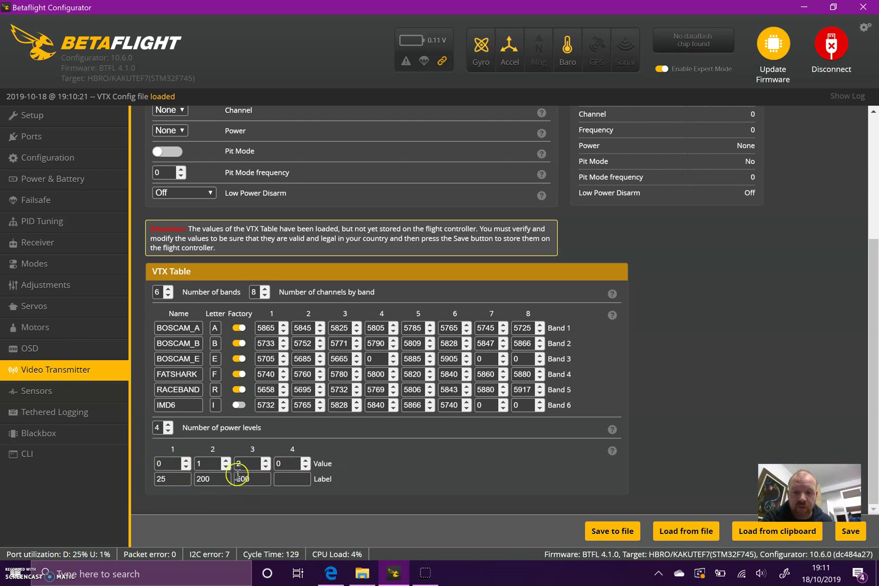
pyautogui.doubleClick(284, 464)
pyautogui.write('3')
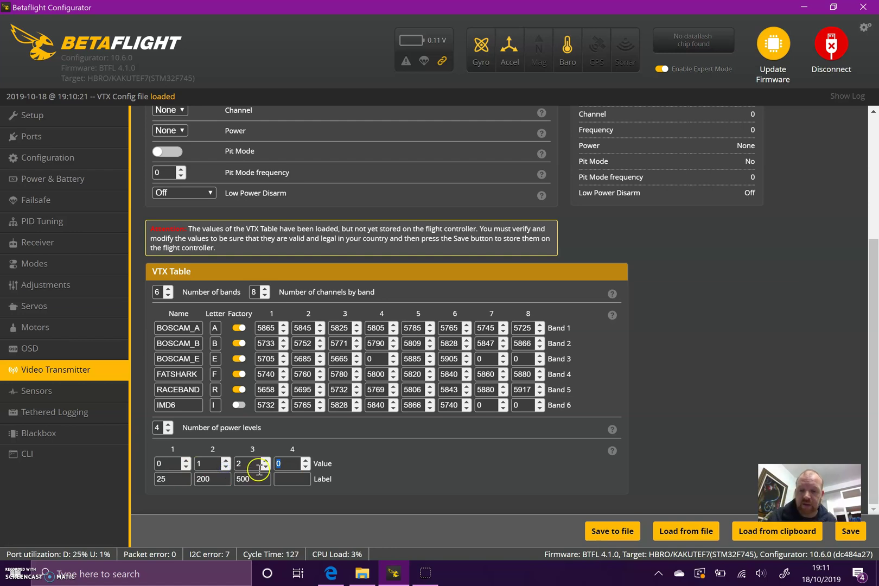
pyautogui.click(305, 479)
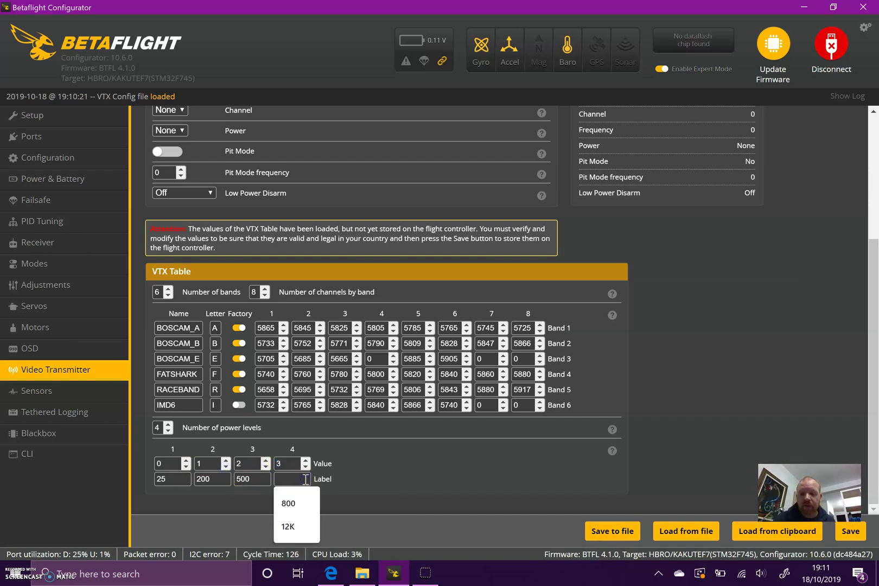
pyautogui.write('800')
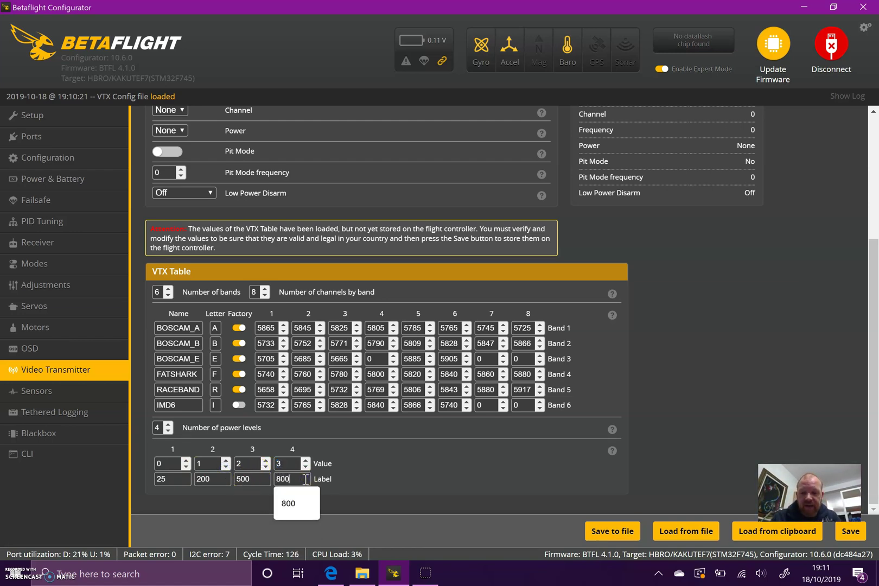
pyautogui.click(382, 486)
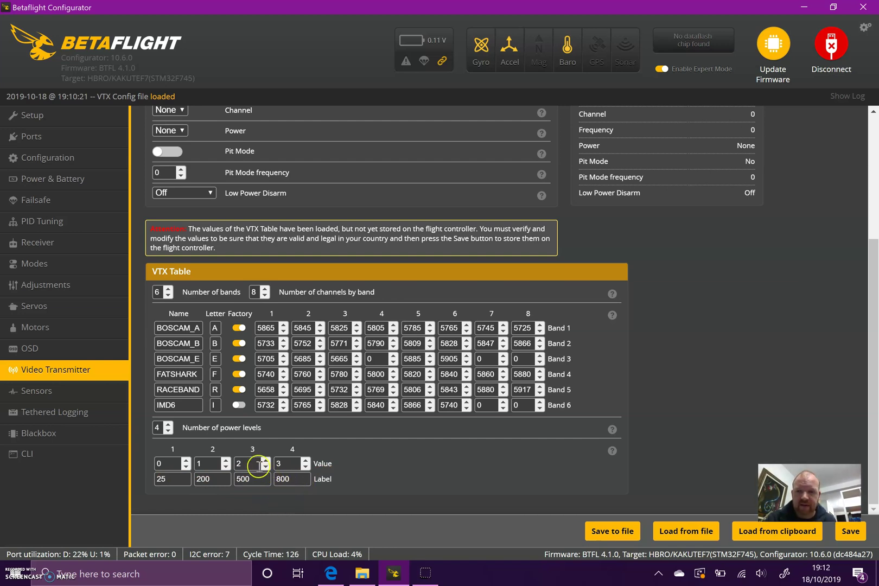
pyautogui.click(851, 531)
# Save the VTX table to a file, overwriting the existing vtx_table_2_0_rush_tank_r8200.json
pyautogui.scroll(-3, 640, 432)
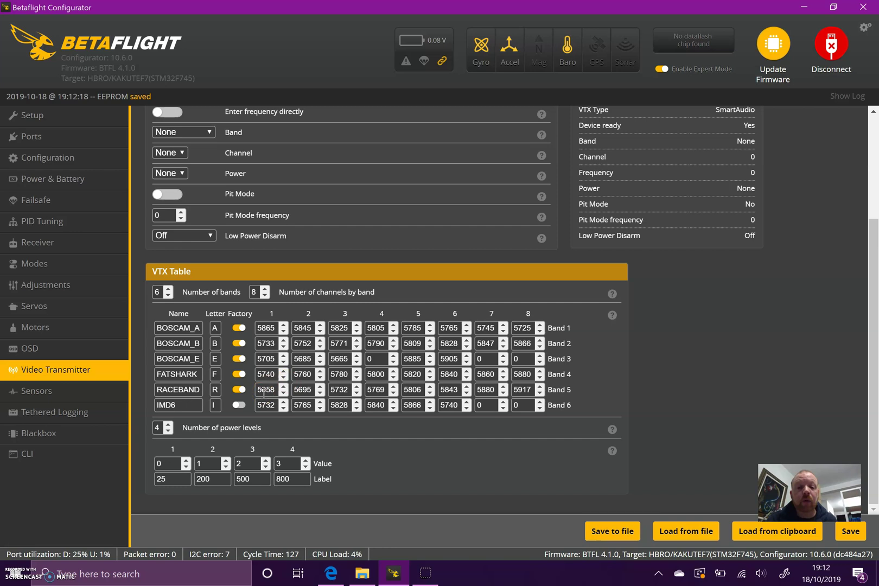
pyautogui.click(628, 533)
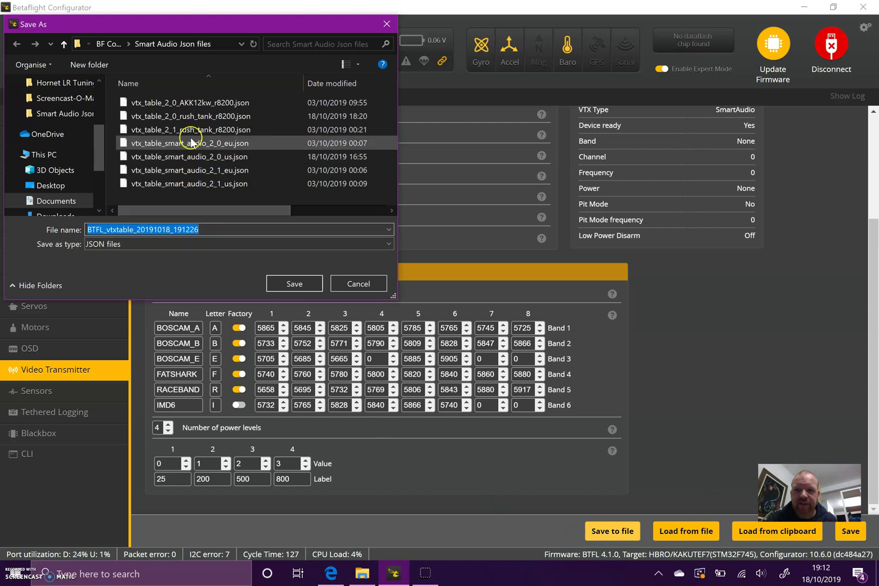
pyautogui.click(193, 117)
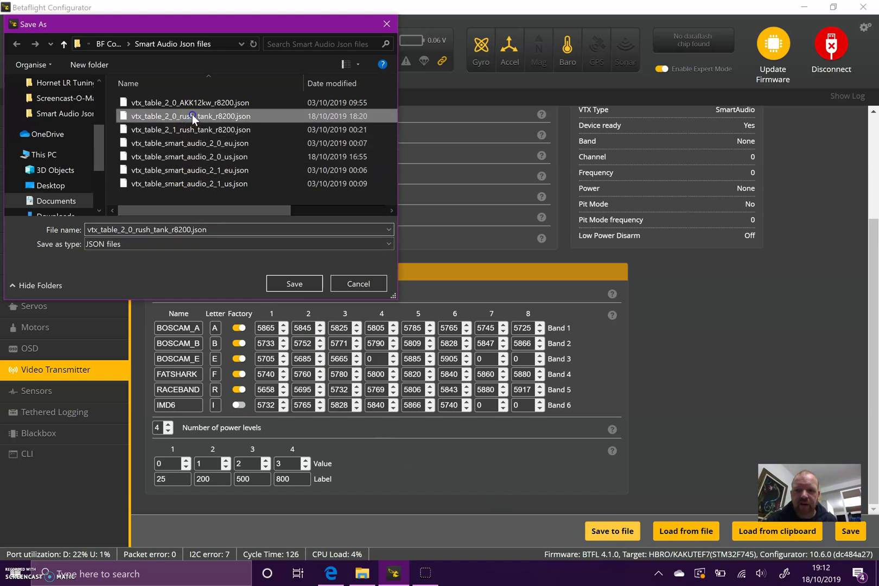
pyautogui.click(301, 282)
pyautogui.click(487, 292)
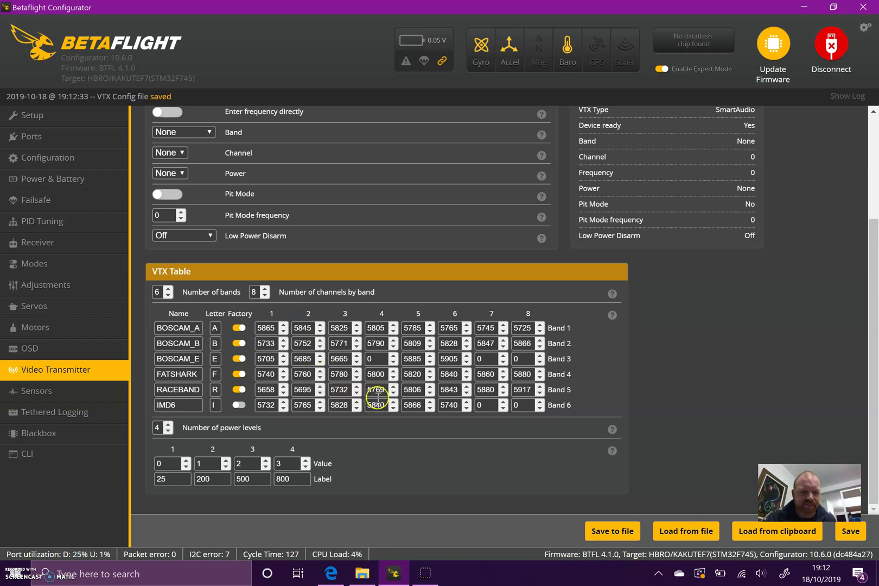
# Set the VTX mode to band RACEBAND, Channel 8 and power 25, and save it to the flight controller
pyautogui.scroll(3, 389, 401)
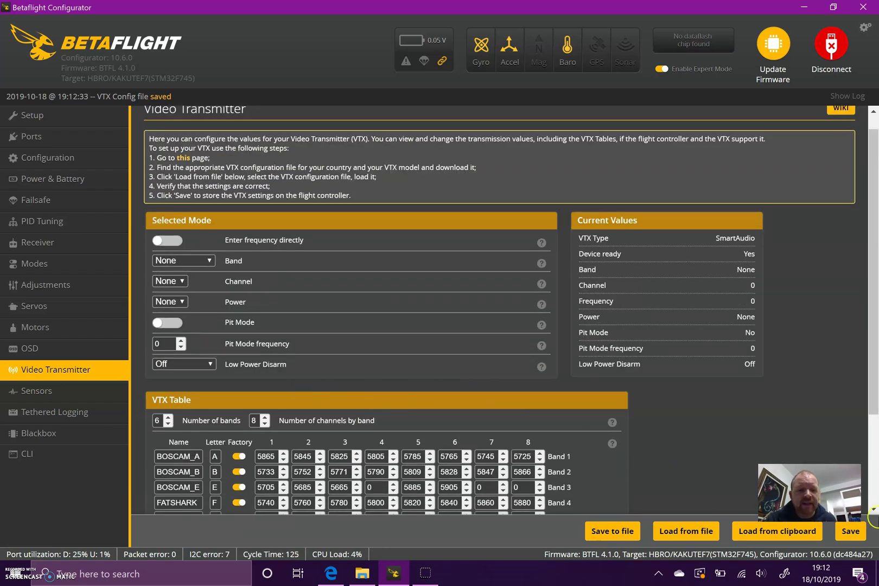
pyautogui.click(194, 262)
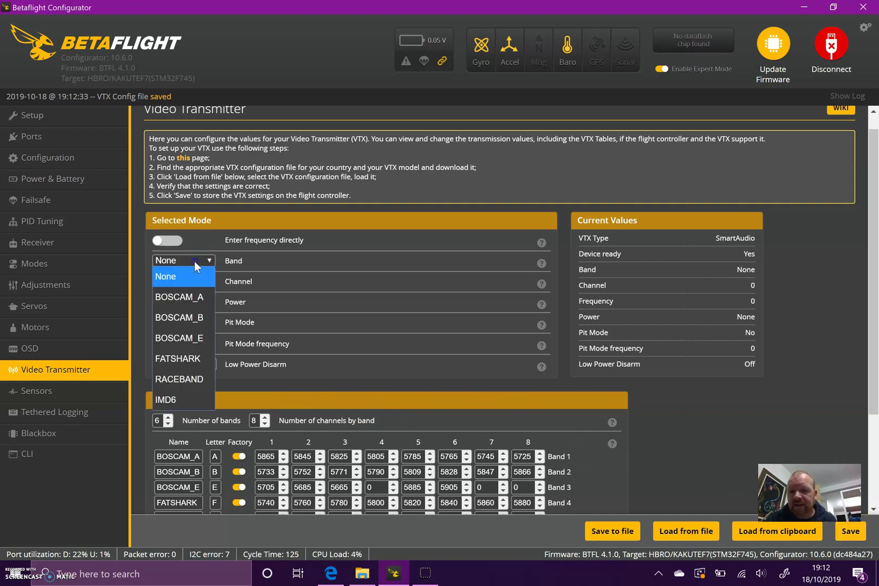
pyautogui.click(191, 364)
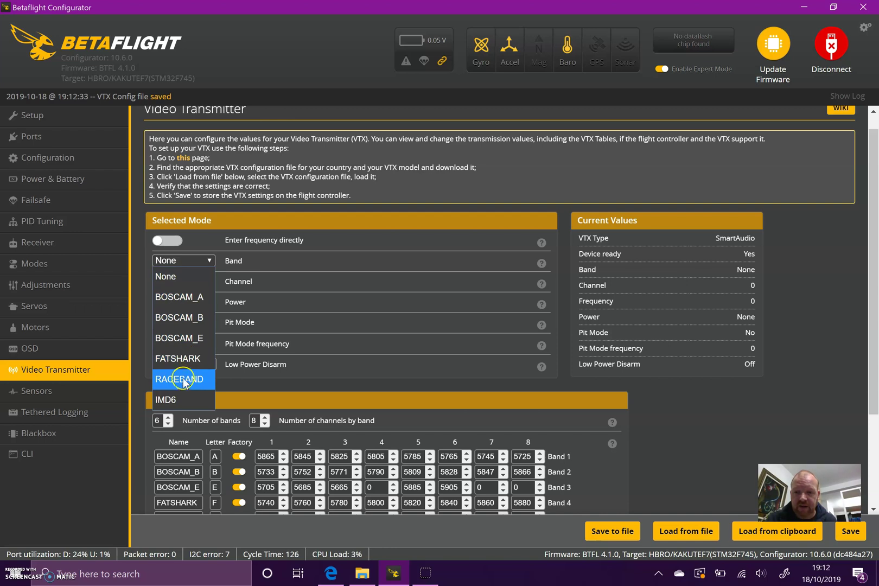
pyautogui.click(182, 379)
pyautogui.click(201, 282)
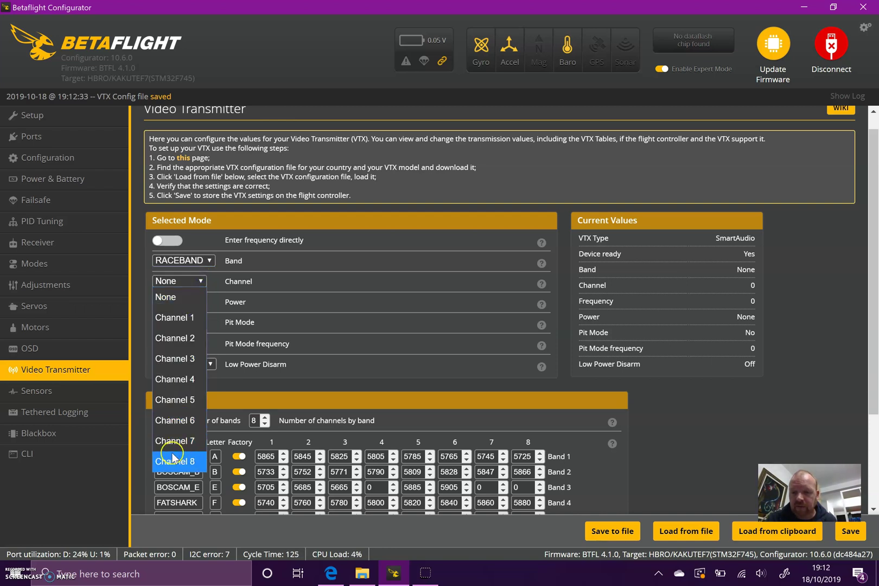
pyautogui.click(172, 457)
pyautogui.click(174, 302)
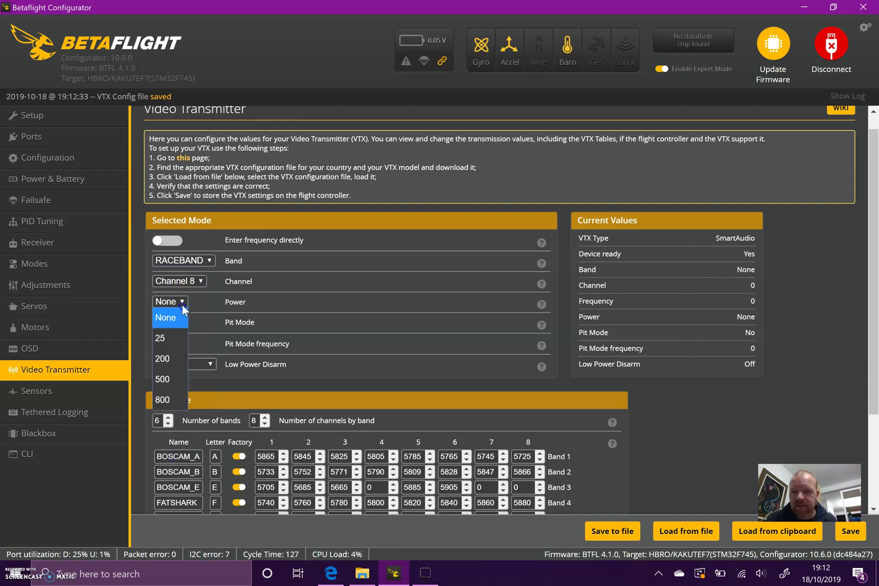
pyautogui.click(169, 338)
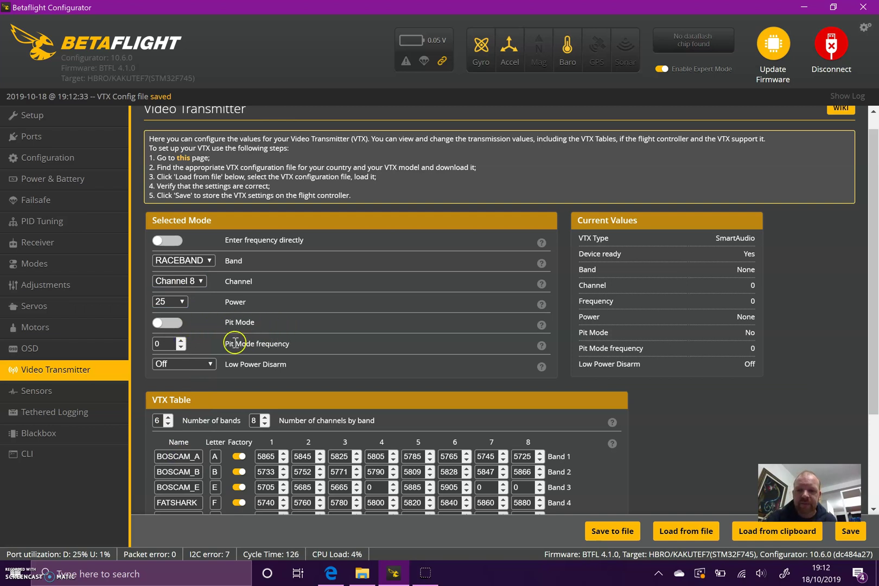
pyautogui.click(847, 532)
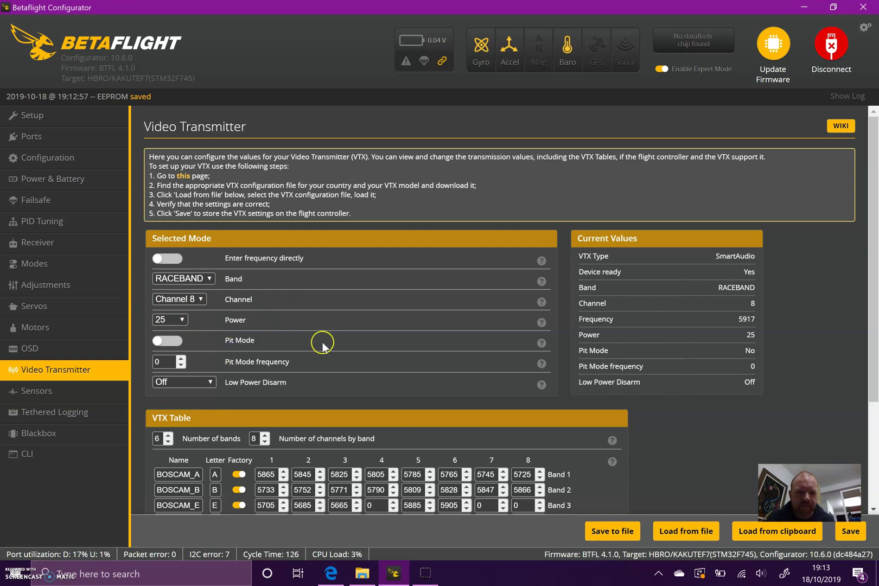
# Switch to the browser's RapidTables mW to dBm conversion page and convert 25 mW to dBm
pyautogui.scroll(-5, 396, 328)
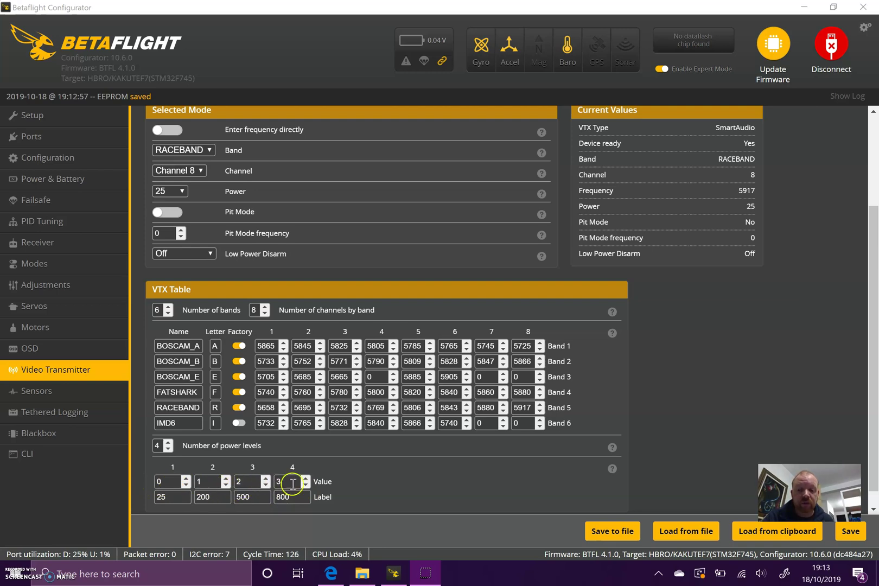
pyautogui.click(331, 574)
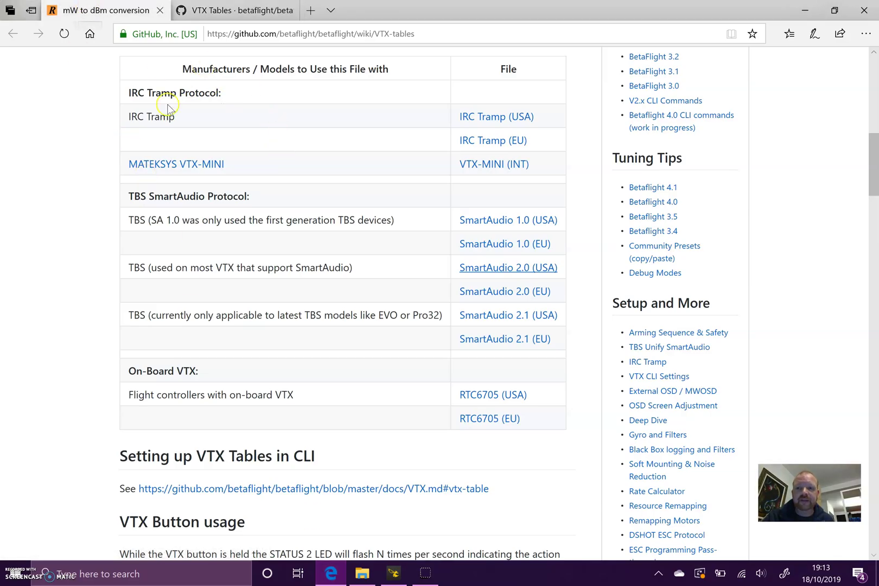
pyautogui.click(89, 8)
pyautogui.scroll(3, 168, 157)
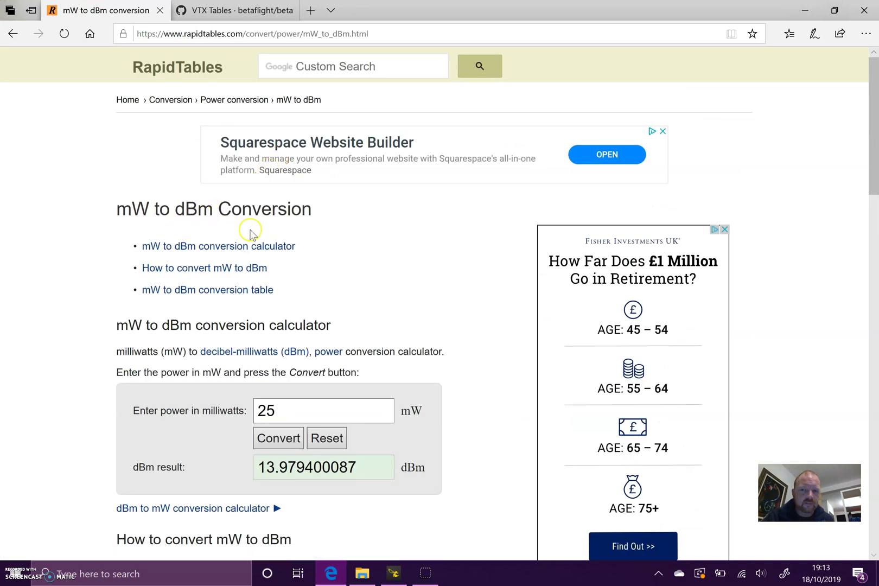
pyautogui.scroll(-3, 255, 231)
pyautogui.doubleClick(285, 254)
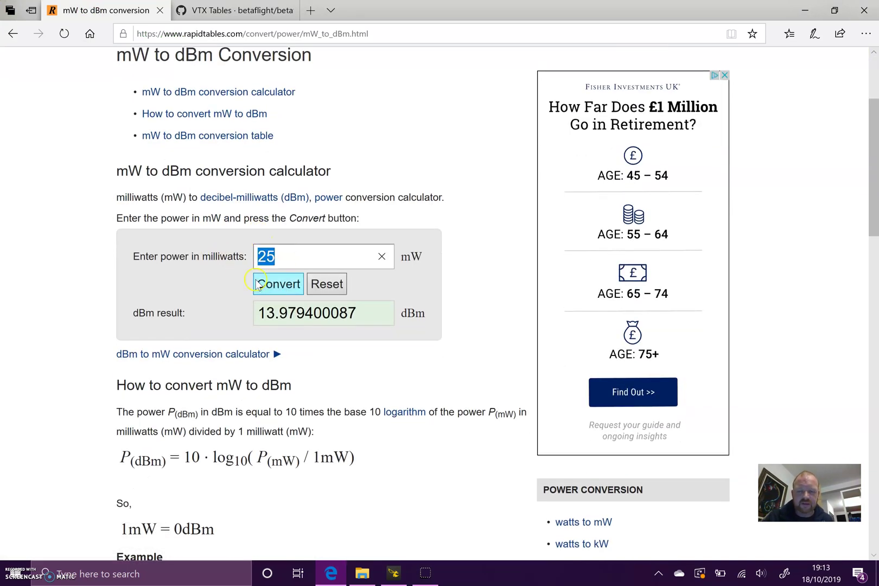
pyautogui.click(280, 293)
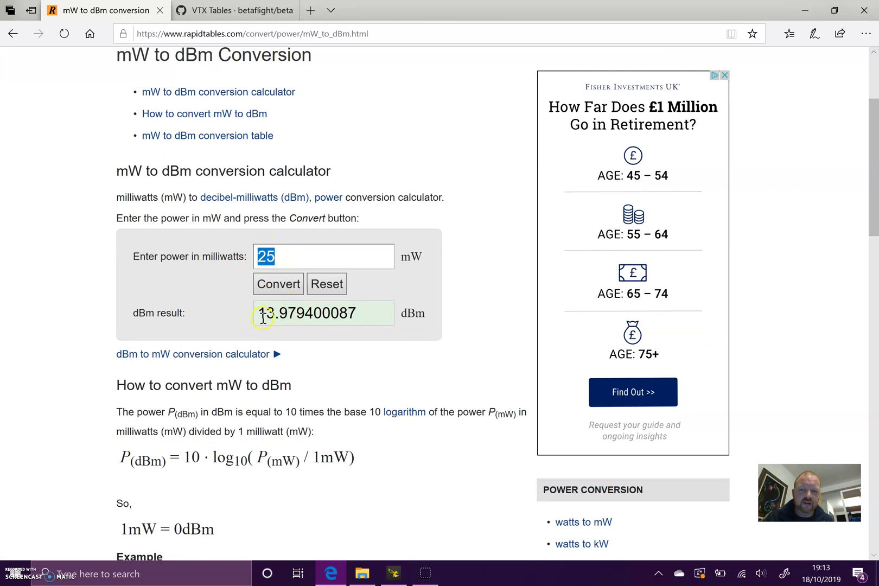
# Switch back to Betaflight Configurator, try value 14 for the first VTX power level, and restore it to 0
pyautogui.click(392, 575)
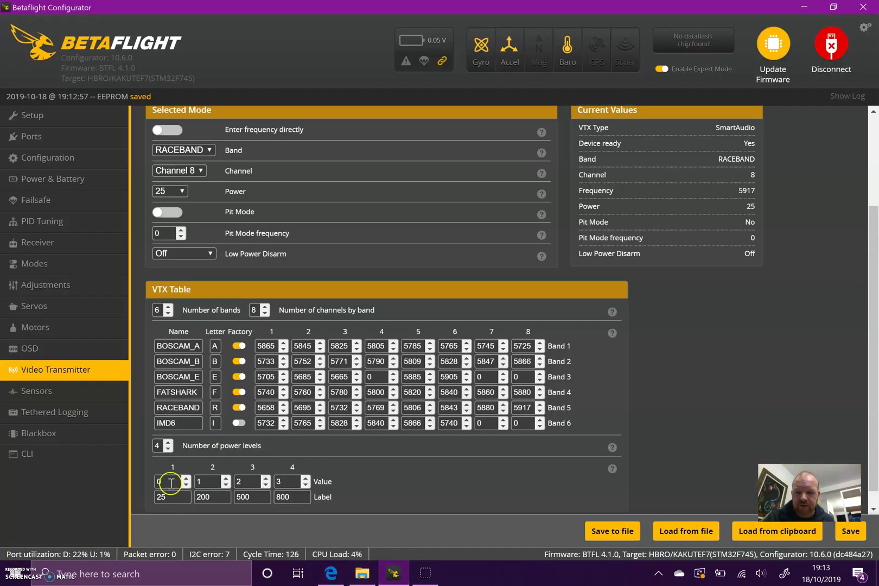
pyautogui.moveTo(173, 482); pyautogui.dragTo(139, 483)
pyautogui.write('14')
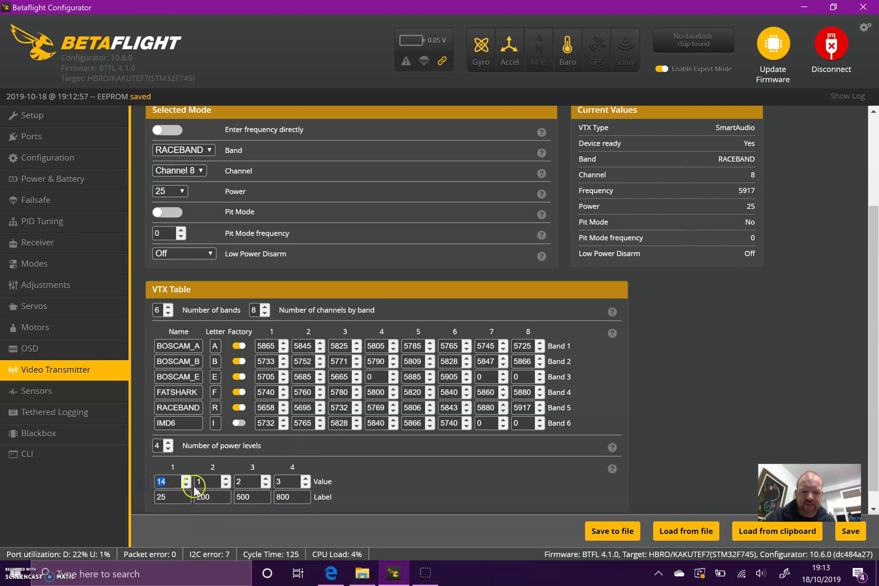
pyautogui.write('0')
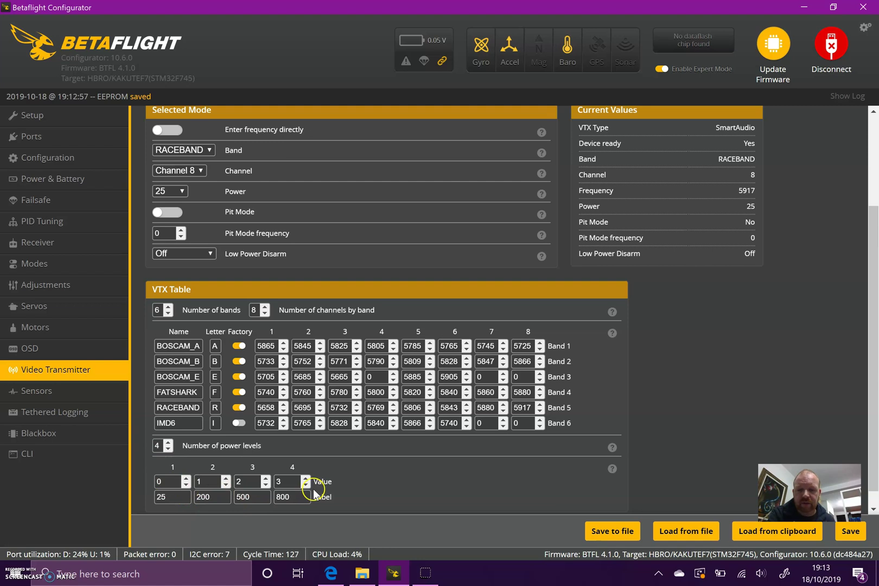